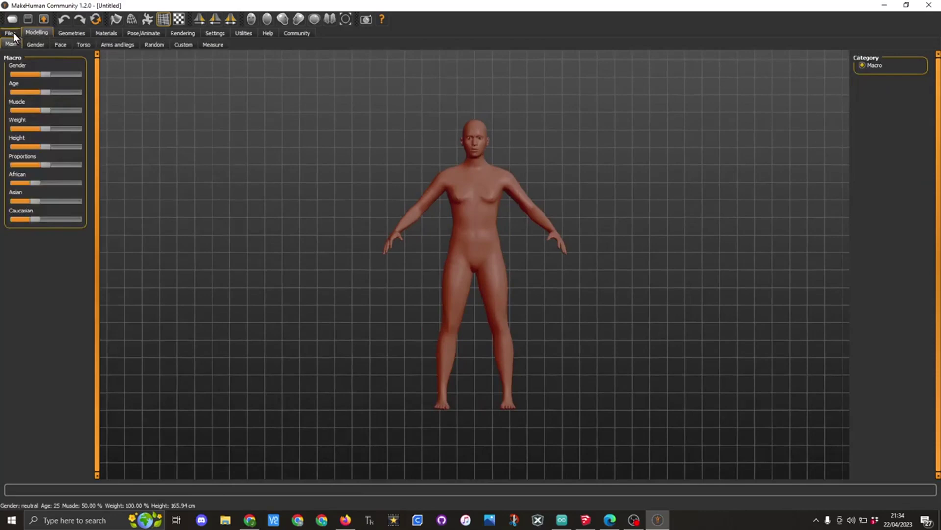
Export the default figure in Stereolithography (stl) format as test1 in the D: drive's 3d figures\start stls folder.
left_click(11, 34)
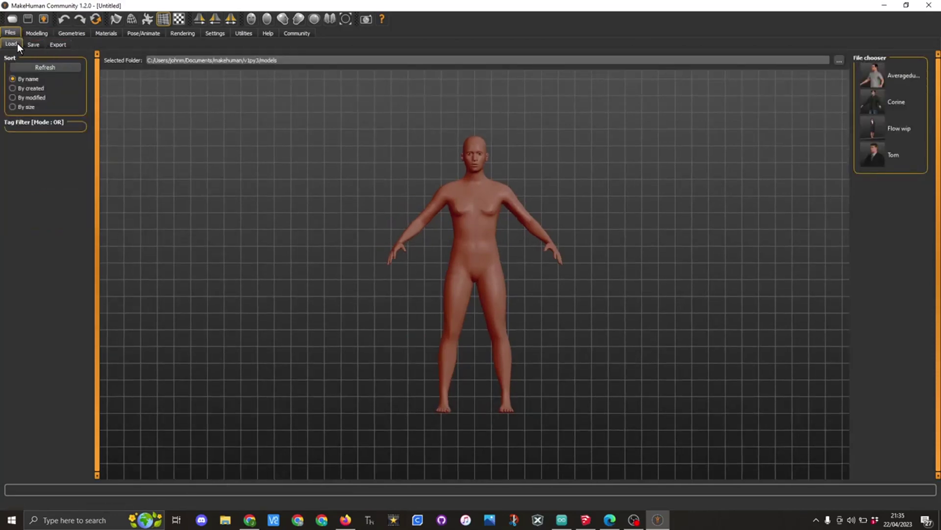
left_click(58, 44)
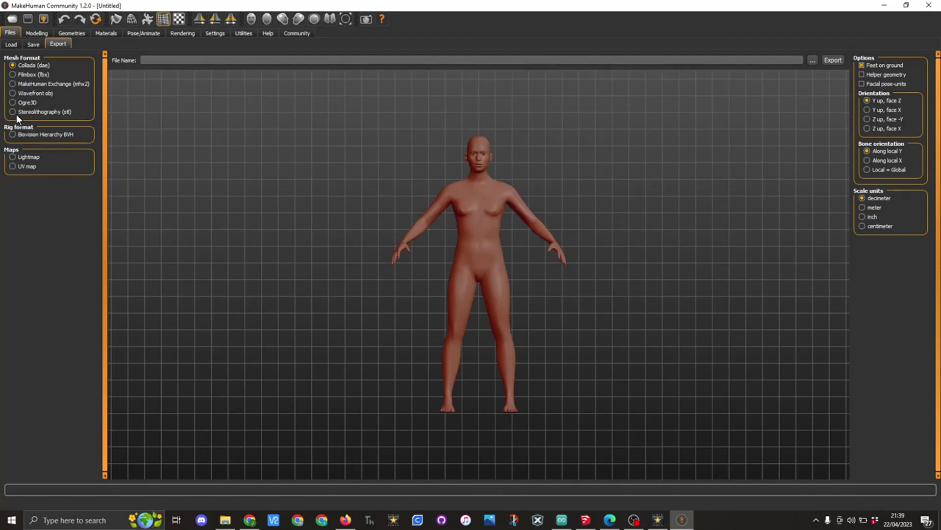
left_click(13, 113)
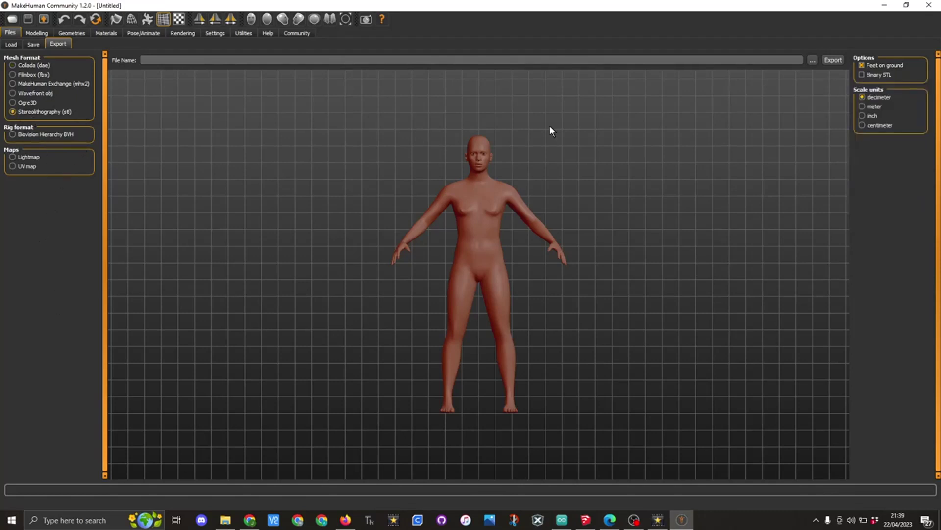
left_click(812, 59)
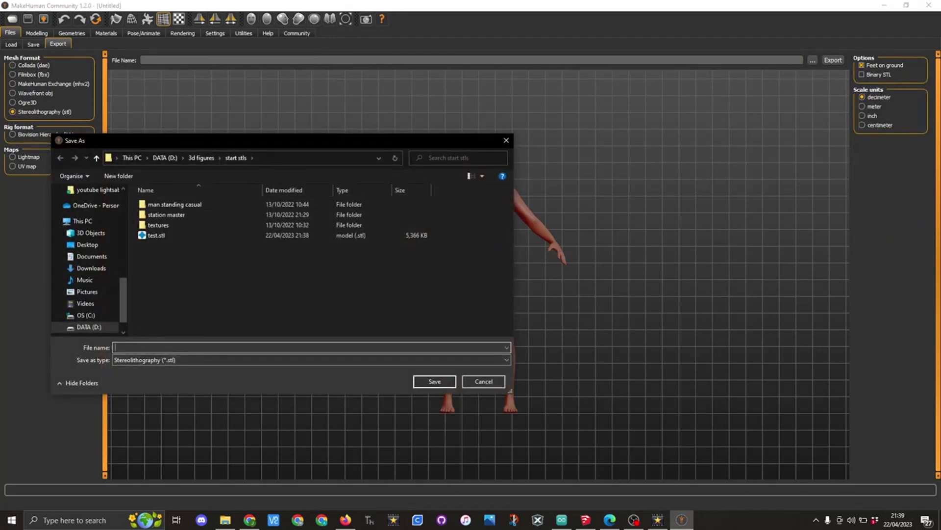
type("test")
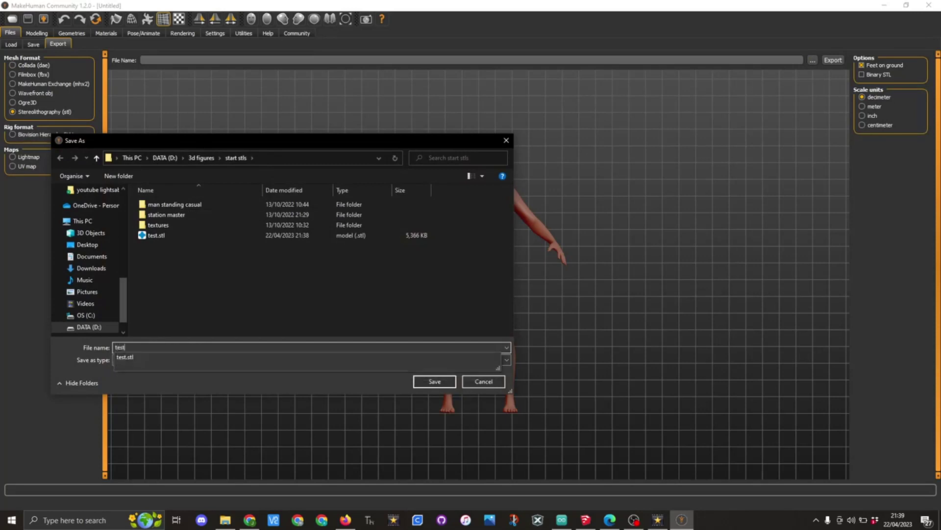
type("1")
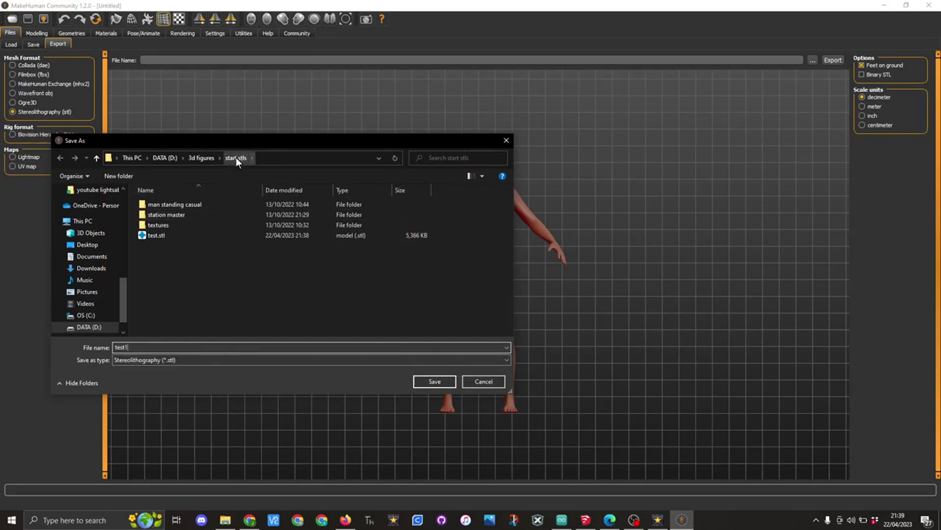
left_click(434, 381)
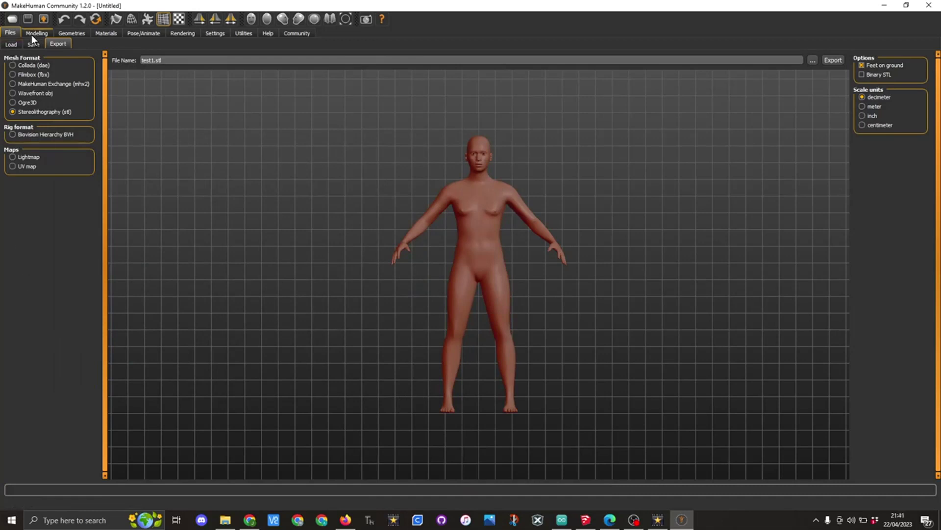
Adjust the figure's macro settings slightly, setting age to 23, muscle to 48.60 % and weight to 97.90 %.
left_click(34, 33)
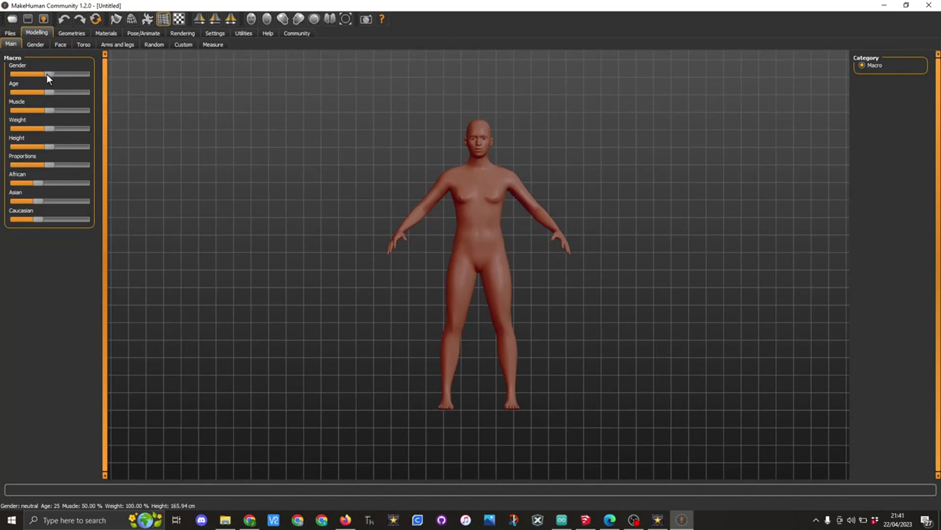
left_click_drag(49, 74, 49, 160)
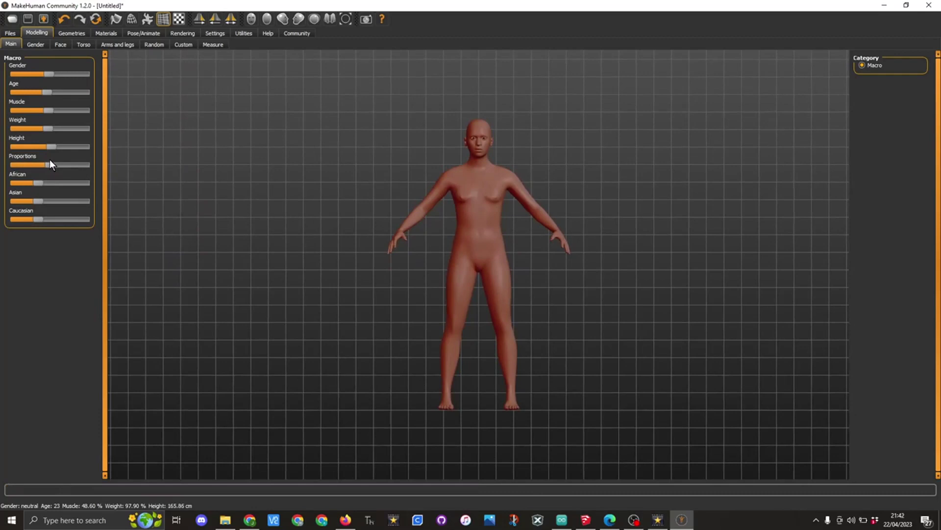
Examine the modelling controls available for gender, face, torso, and arms and legs.
left_click(35, 44)
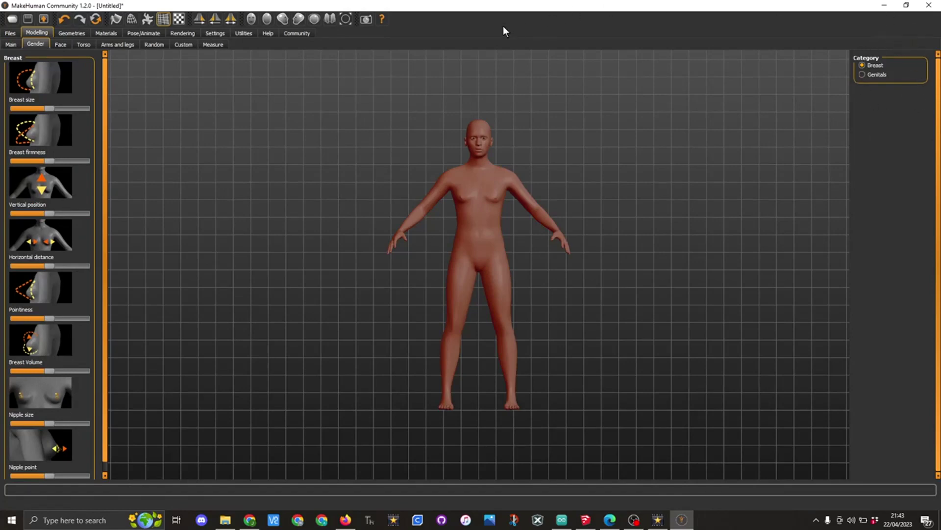
left_click(59, 44)
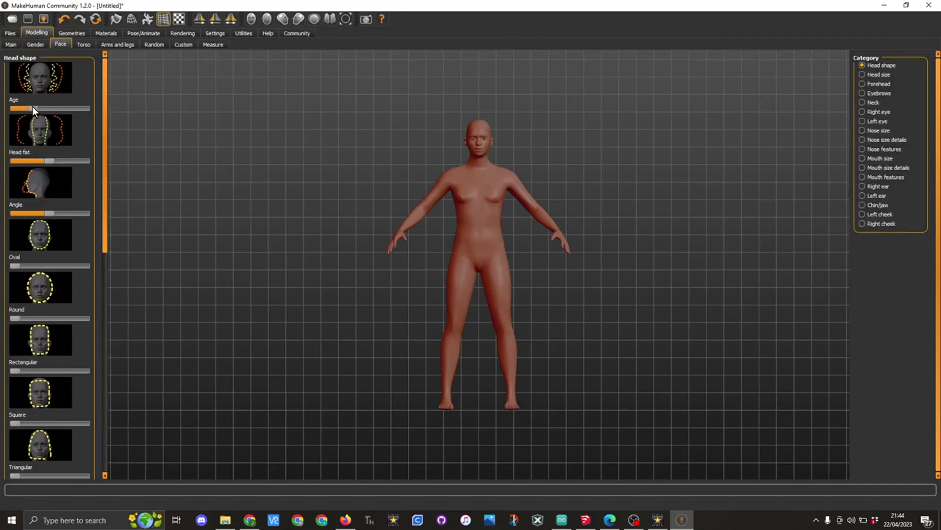
left_click_drag(39, 110, 45, 110)
left_click(50, 160)
left_click_drag(103, 228, 102, 175)
left_click(84, 45)
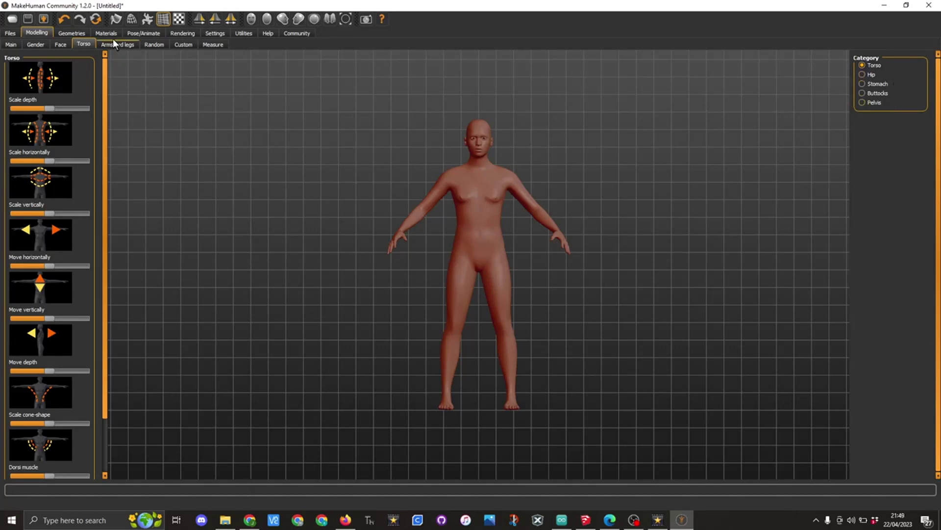
left_click(126, 45)
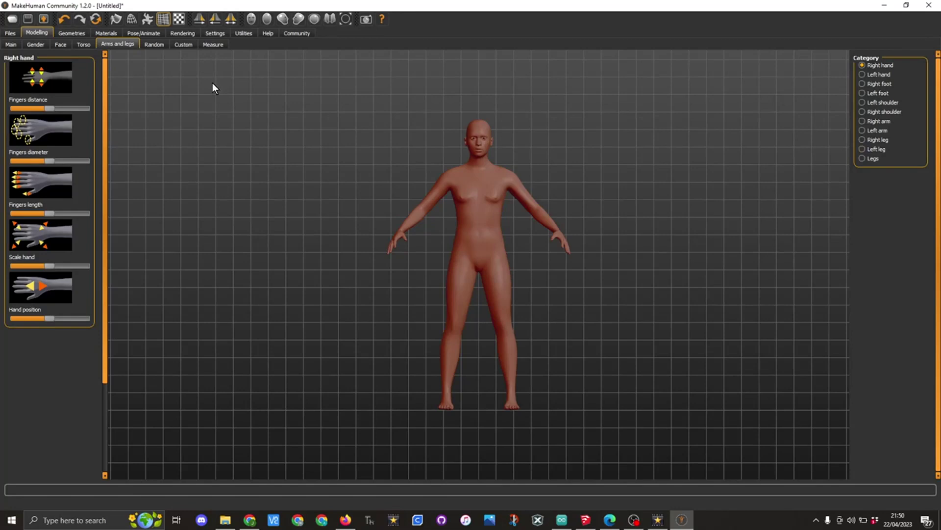
Dress the figure in the Elvs hippydress1 dress and the Elvs male flat cap1 cap.
left_click(69, 32)
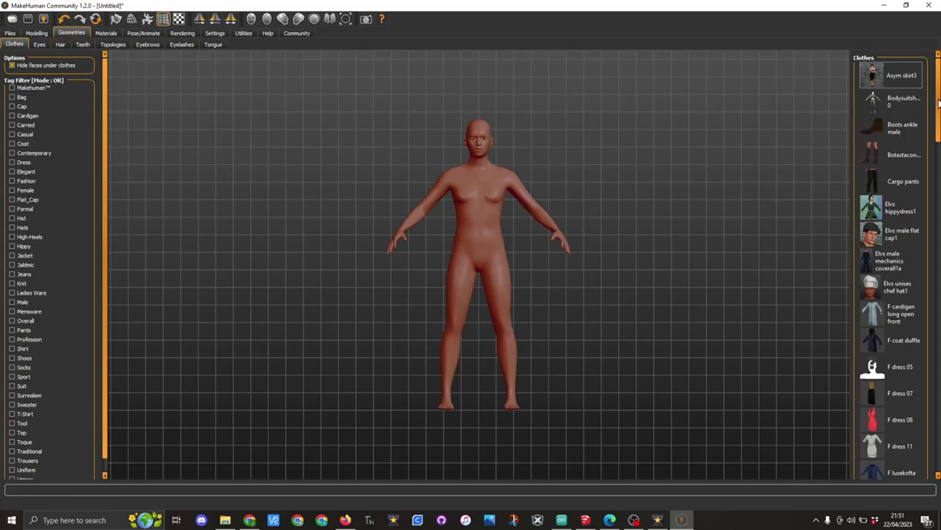
mouse_move(938, 103)
left_mouse_down()
mouse_move(939, 277)
mouse_move(939, 106)
left_mouse_up()
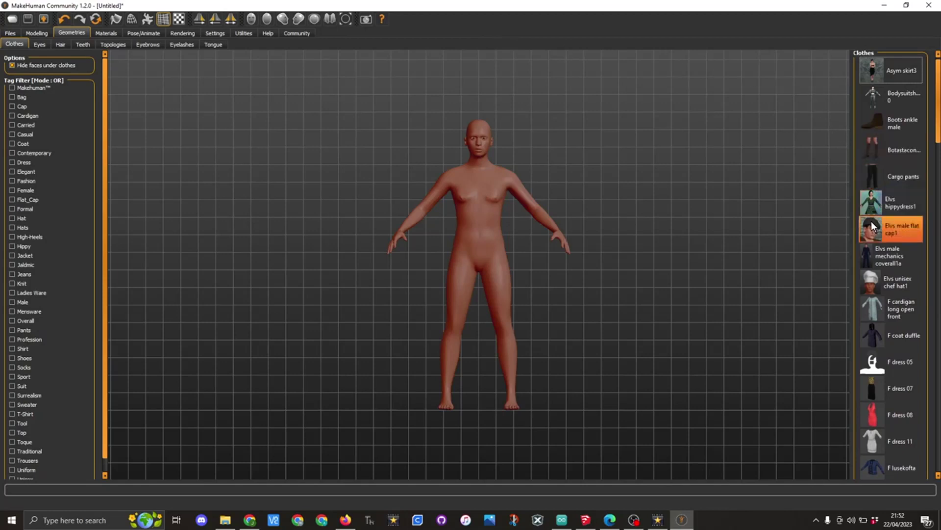
left_click(875, 205)
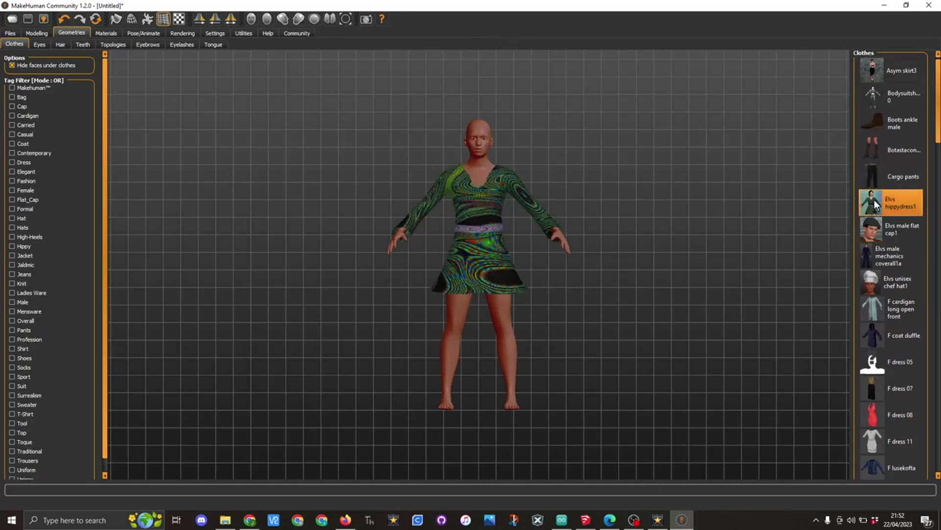
left_click(874, 232)
left_click(918, 369)
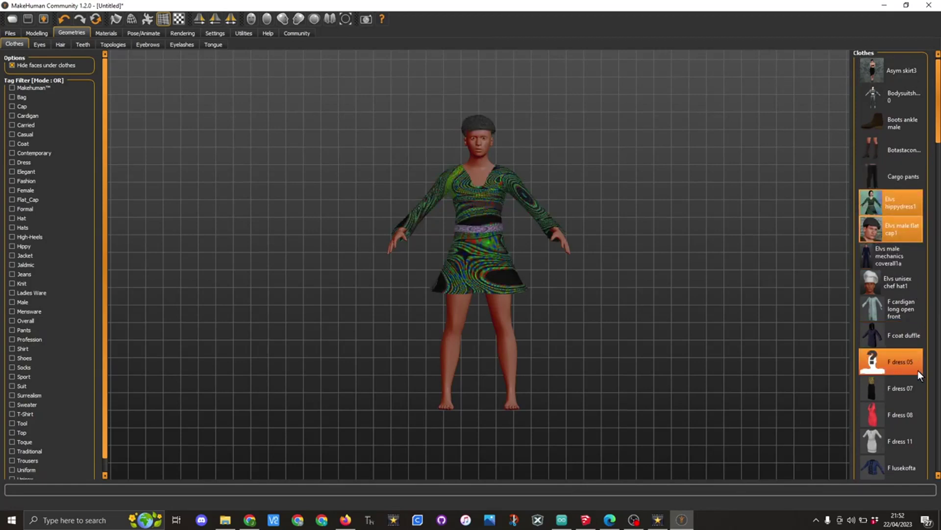
left_click(908, 390)
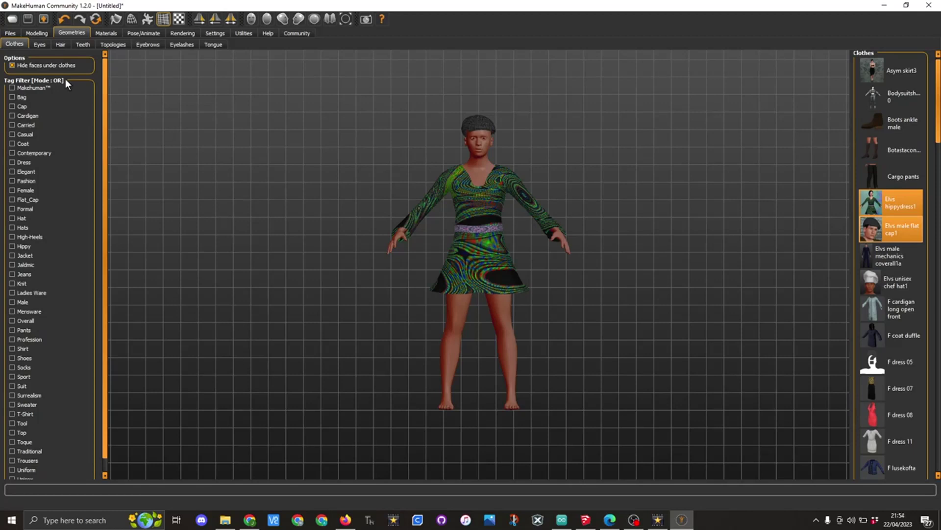
Examine the options for eyes, hair, teeth, topologies, eyebrows, eyelashes and tongue, plus the skin materials.
left_click(36, 45)
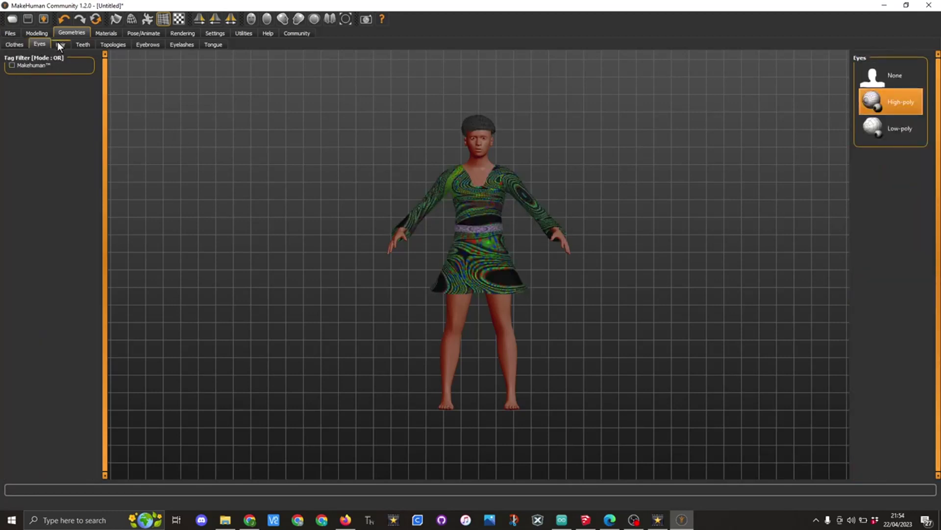
left_click(60, 45)
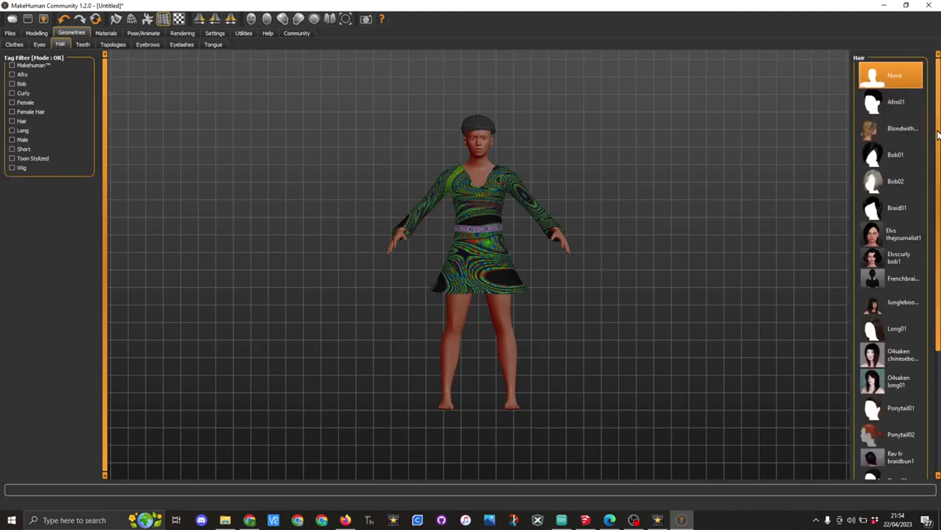
mouse_move(938, 135)
left_mouse_down()
mouse_move(934, 213)
mouse_move(939, 132)
left_mouse_up()
left_click(84, 45)
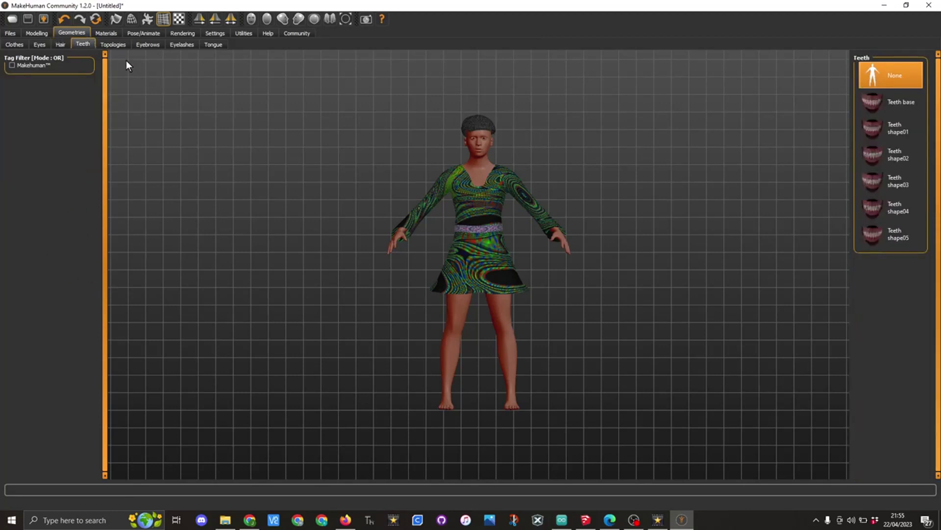
left_click(113, 45)
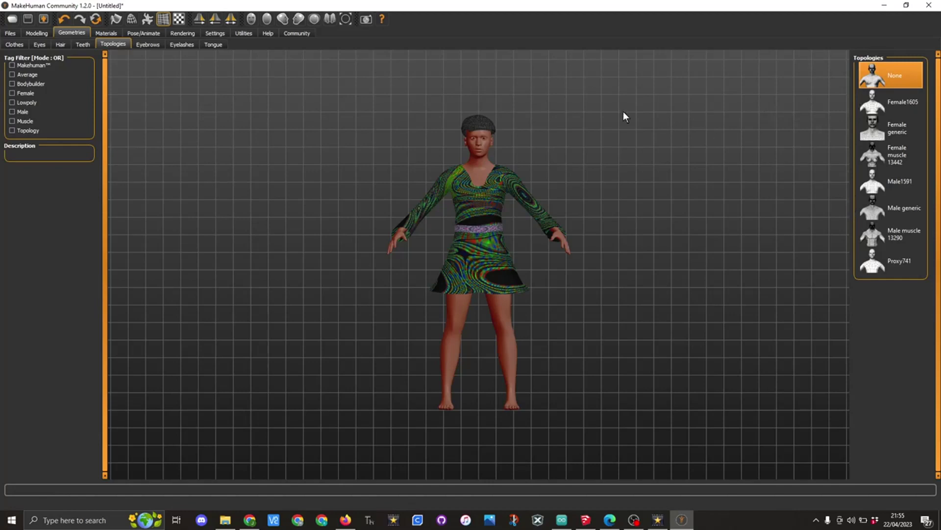
left_click(145, 44)
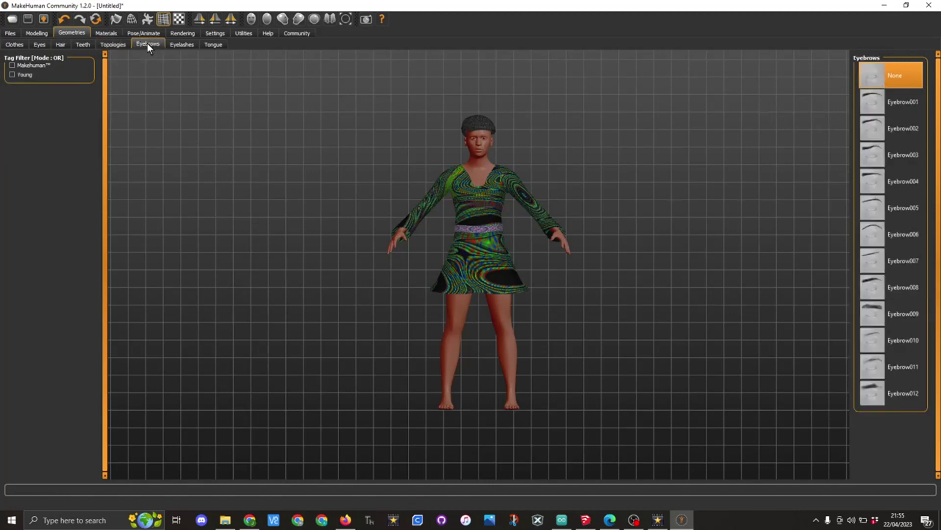
left_click(178, 43)
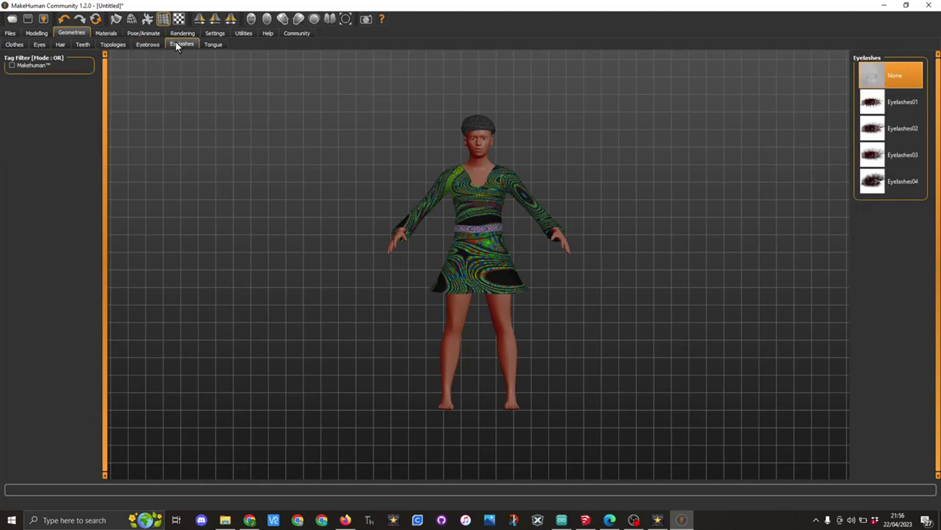
left_click(218, 46)
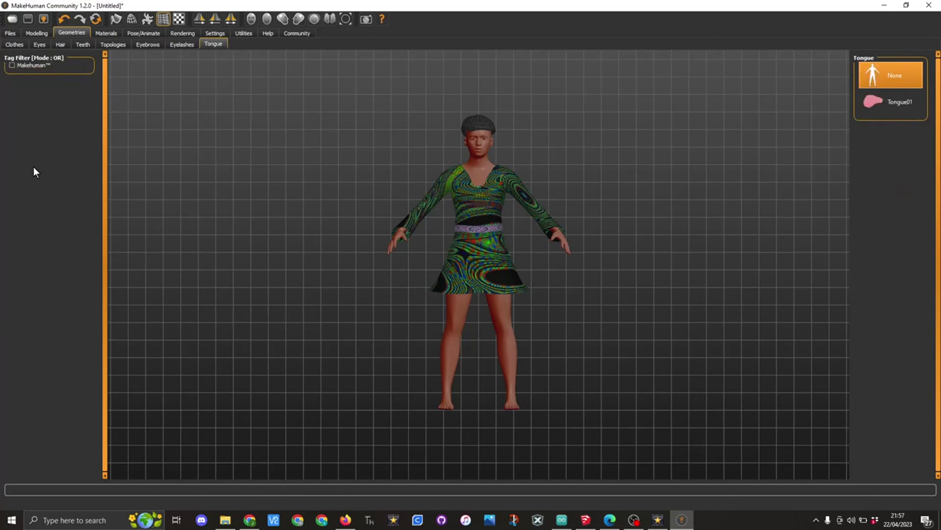
left_click(105, 33)
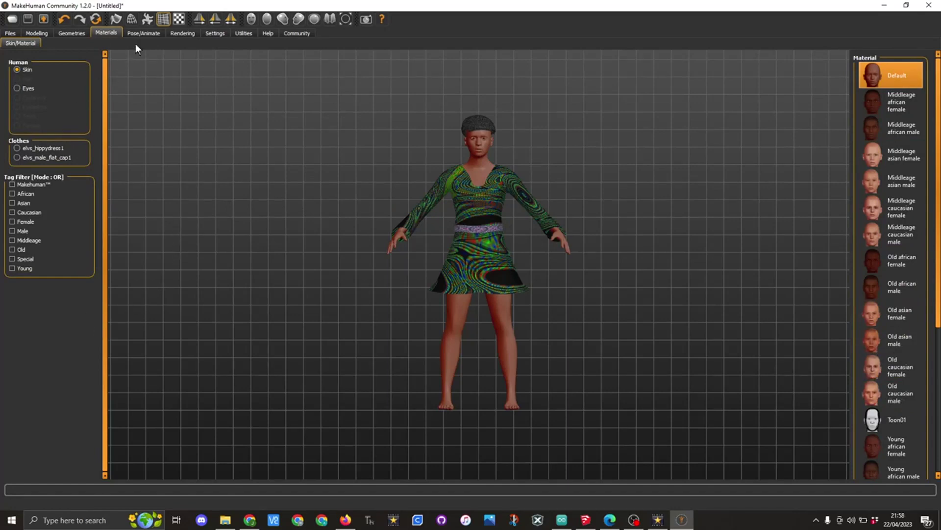
Preview the Cmu mb, Default and Default no toes rigs on the figure, and apply the Game engine rig preset.
left_click(141, 32)
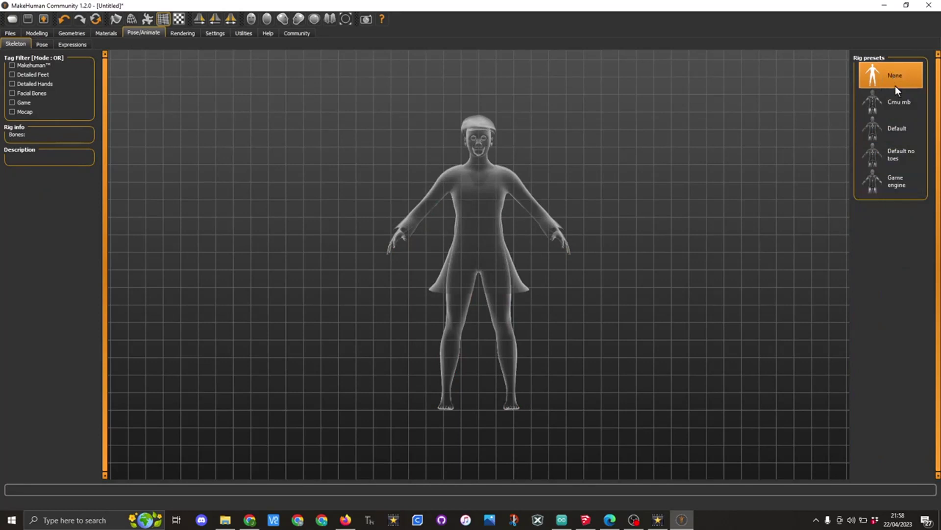
left_click(899, 104)
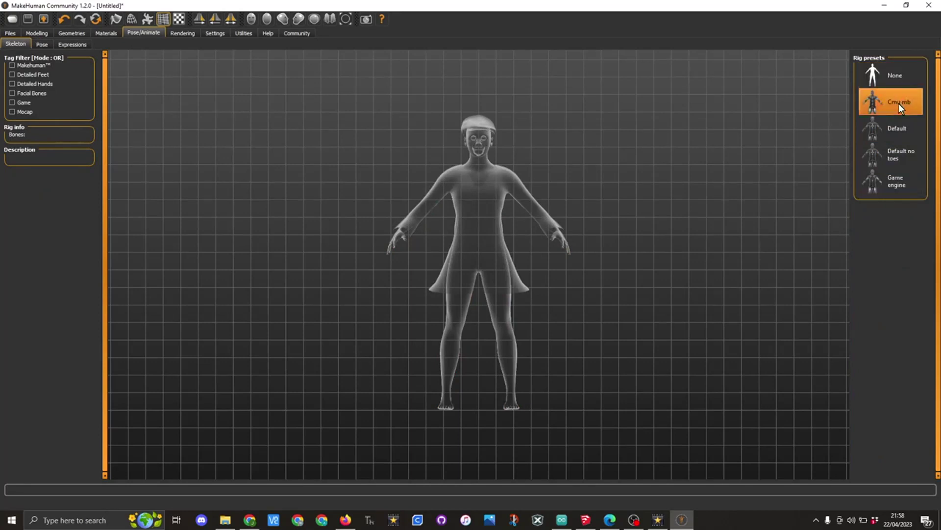
left_click(894, 125)
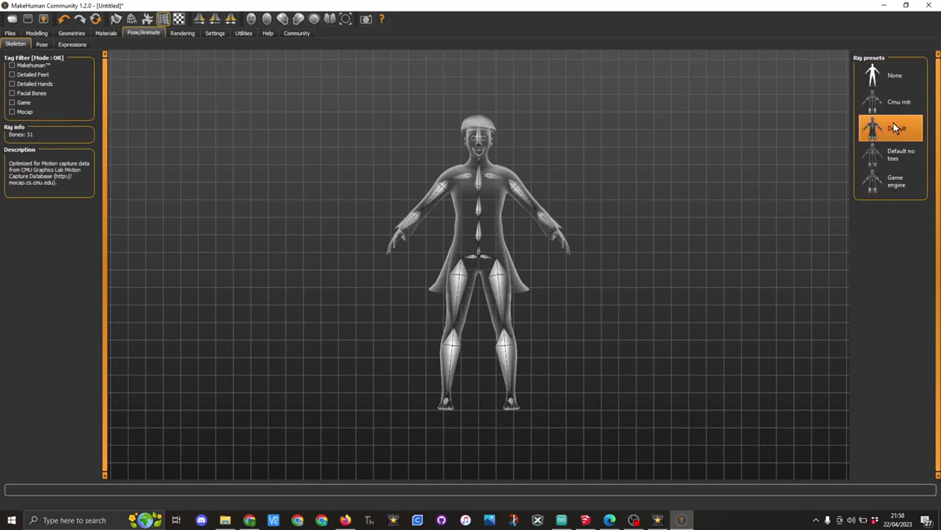
left_click(900, 157)
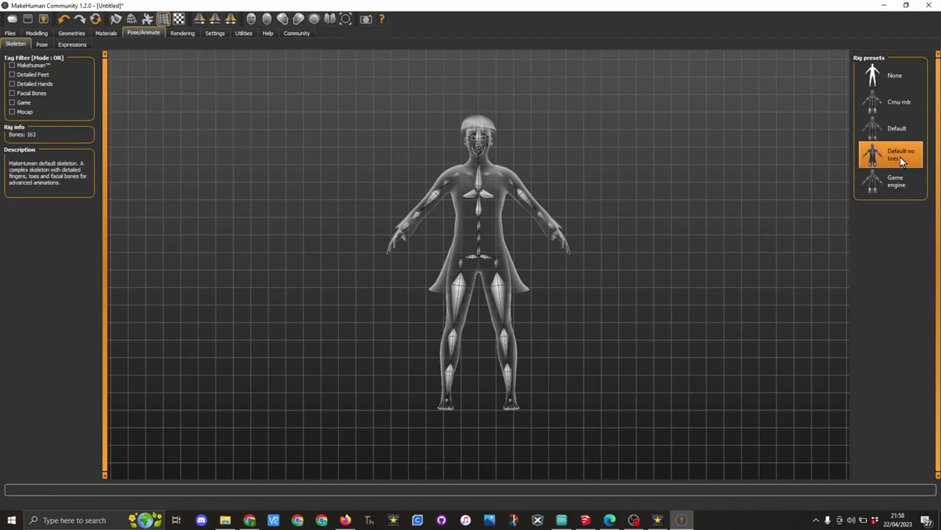
left_click(896, 184)
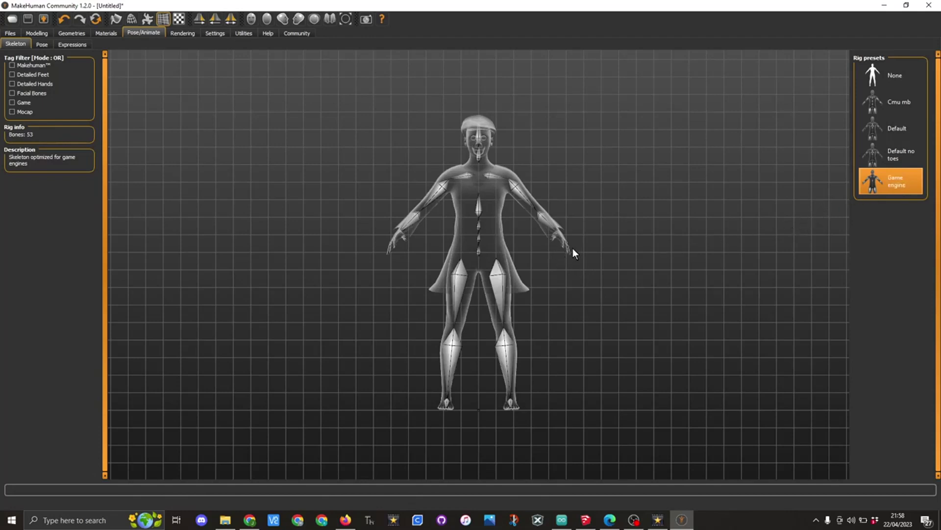
left_click_drag(572, 295, 568, 347)
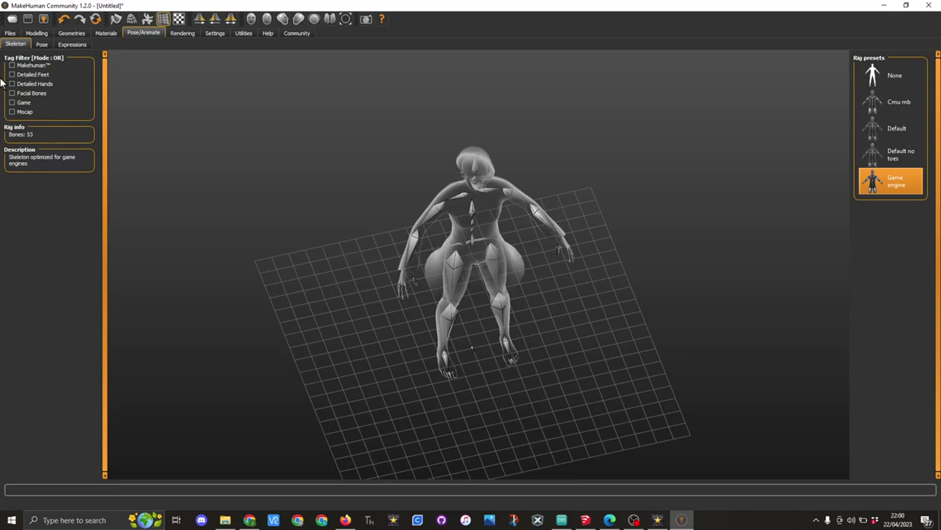
Browse the pose library, try the Sit01 pose on the figure, and apply the Running race pose.
left_click(38, 45)
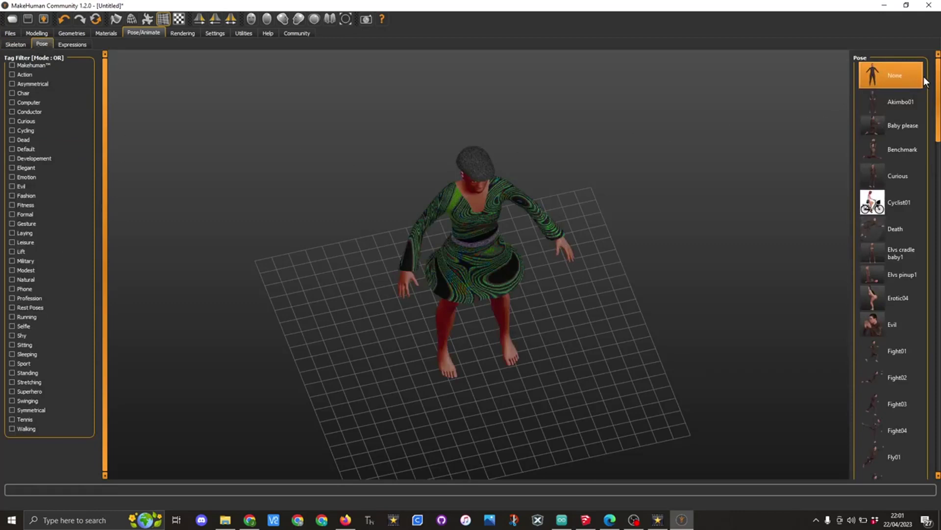
scroll(938, 83, "down", 4)
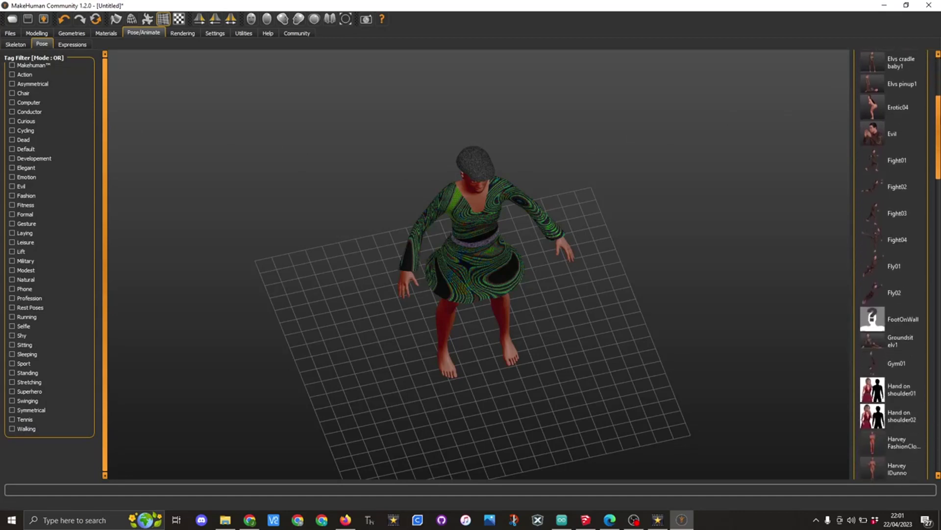
scroll(940, 165, "down", 5)
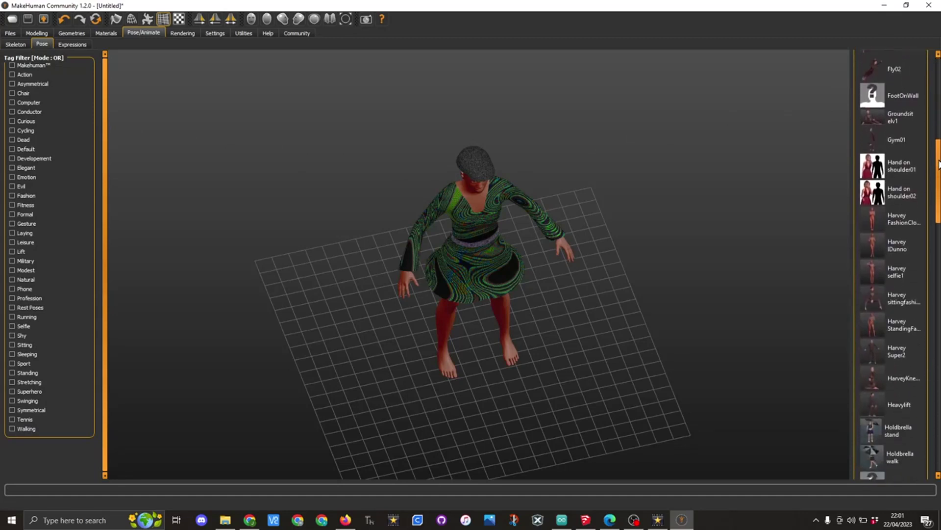
left_click_drag(940, 165, 940, 265)
left_click(886, 220)
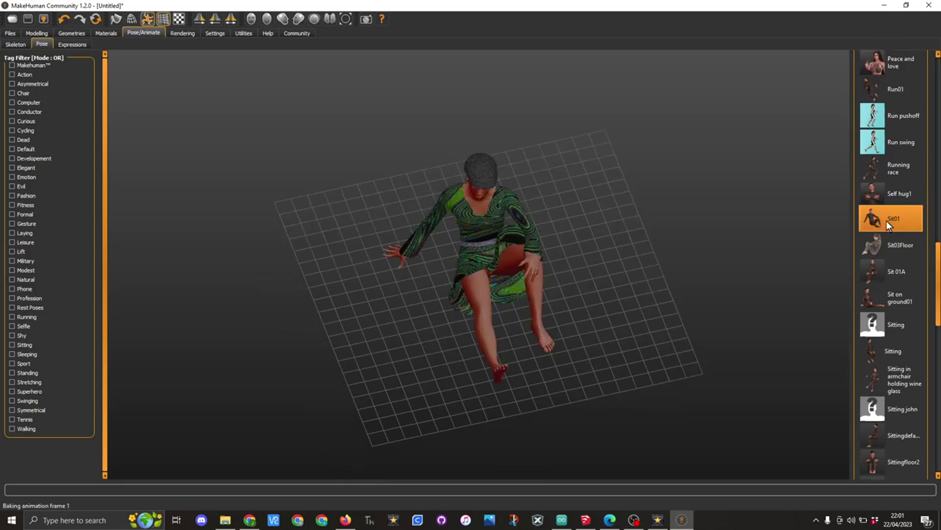
left_click(872, 167)
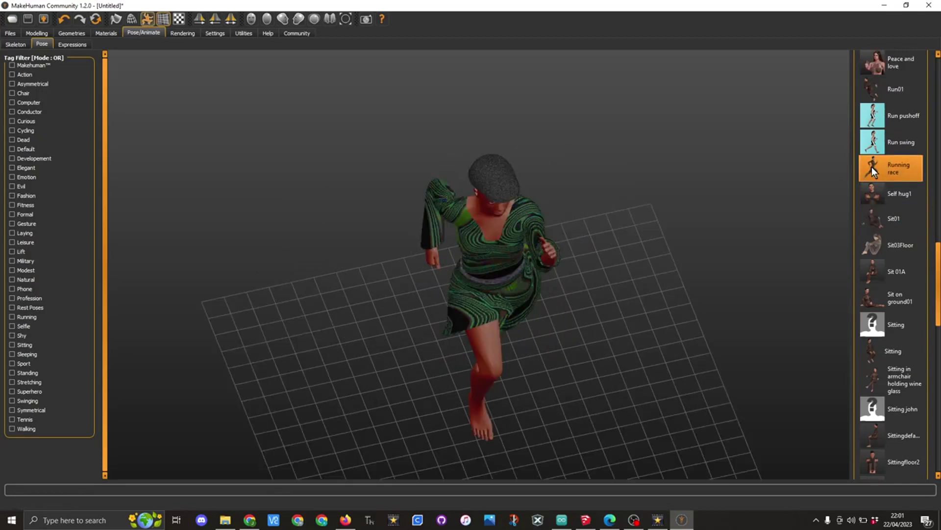
Examine the facial expression library and the rendering, general settings, log and help options.
left_click(76, 45)
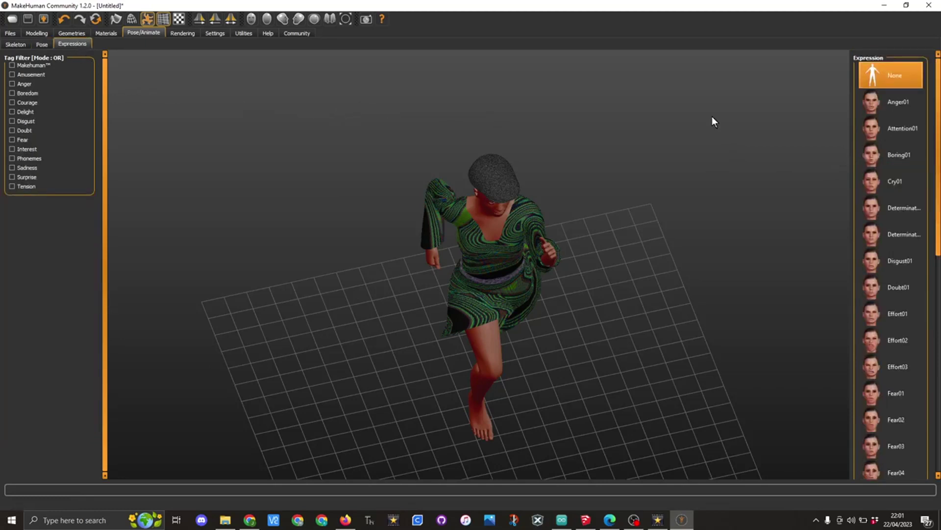
left_click_drag(939, 108, 940, 199)
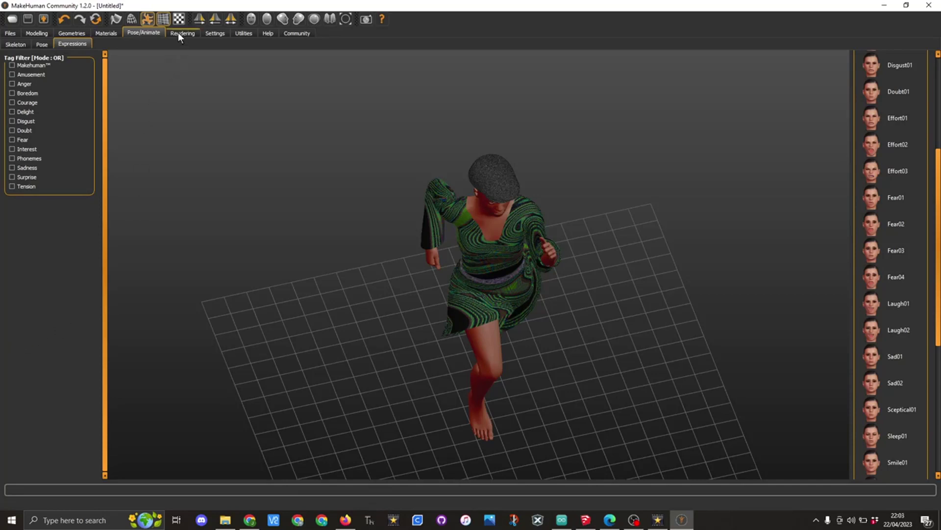
left_click(179, 34)
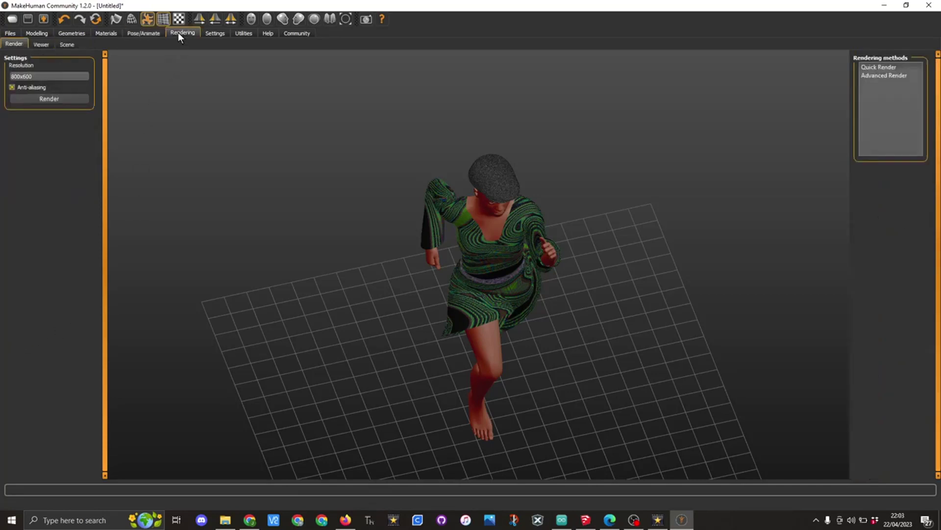
left_click(214, 32)
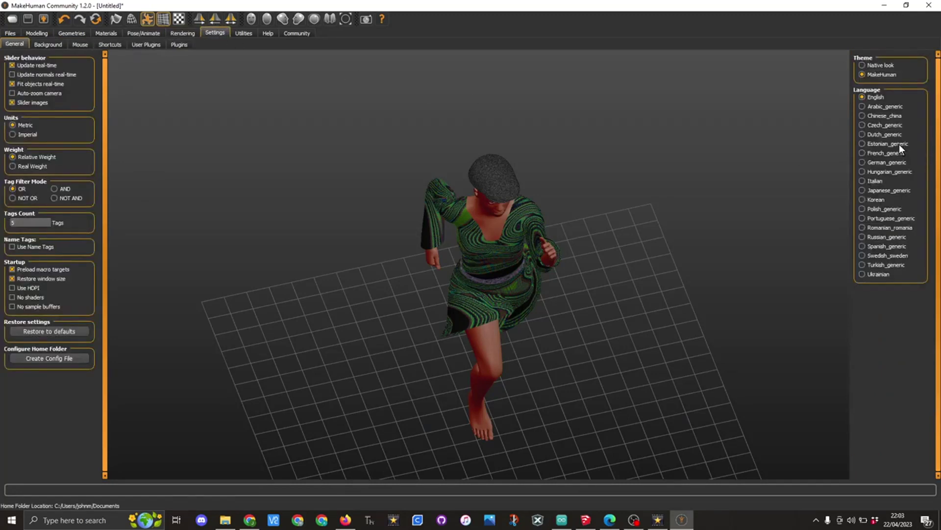
left_click(243, 33)
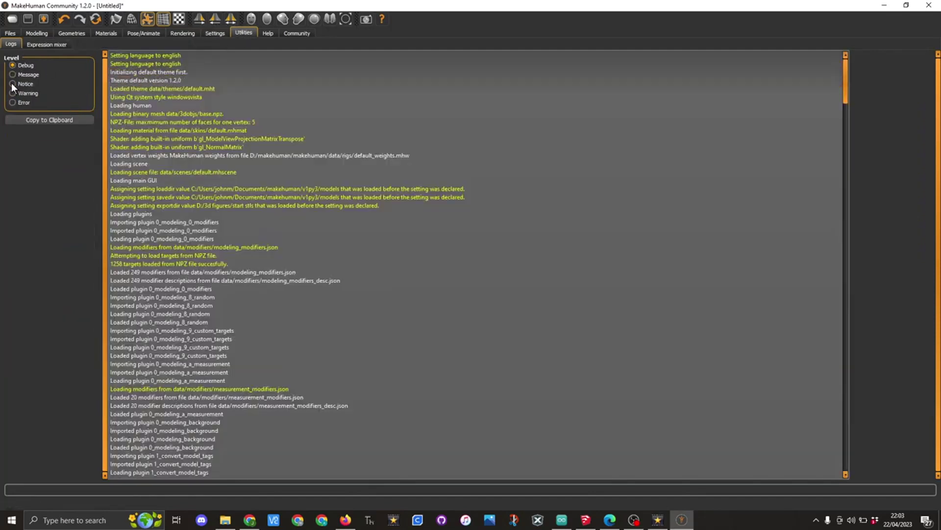
left_click(267, 33)
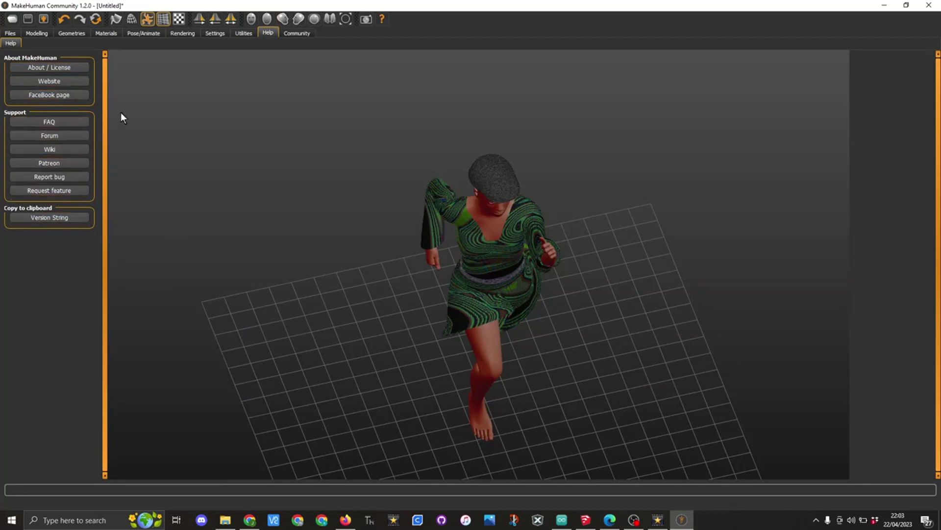
Filter the downloadable community assets by the hair asset type and update the list.
left_click(304, 33)
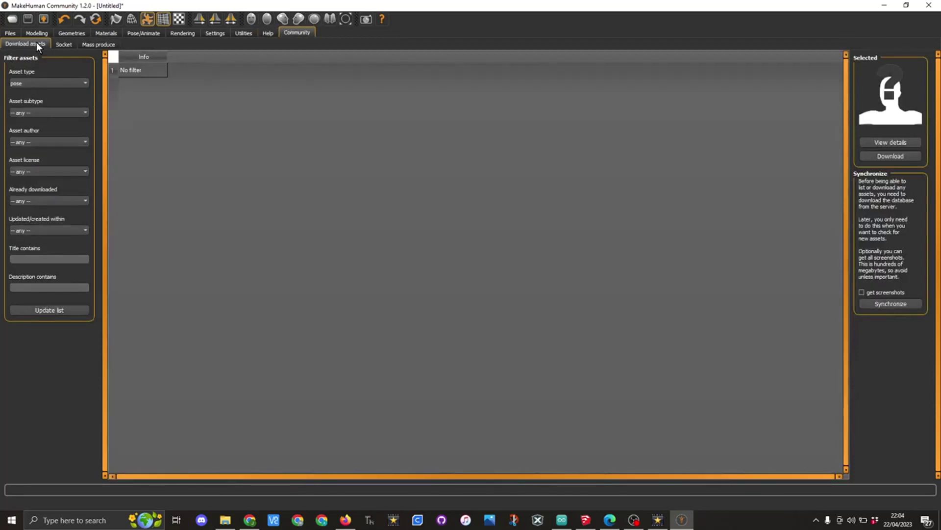
left_click(83, 83)
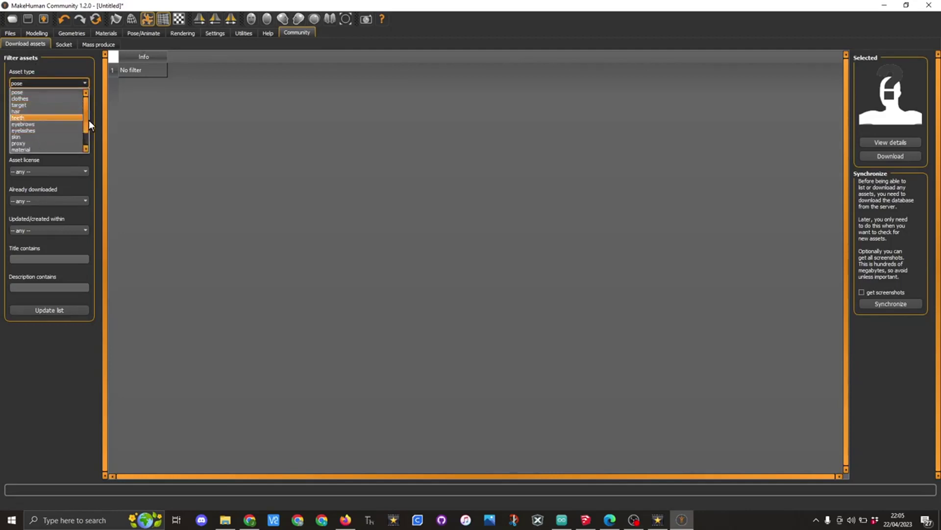
left_click_drag(84, 122, 84, 135)
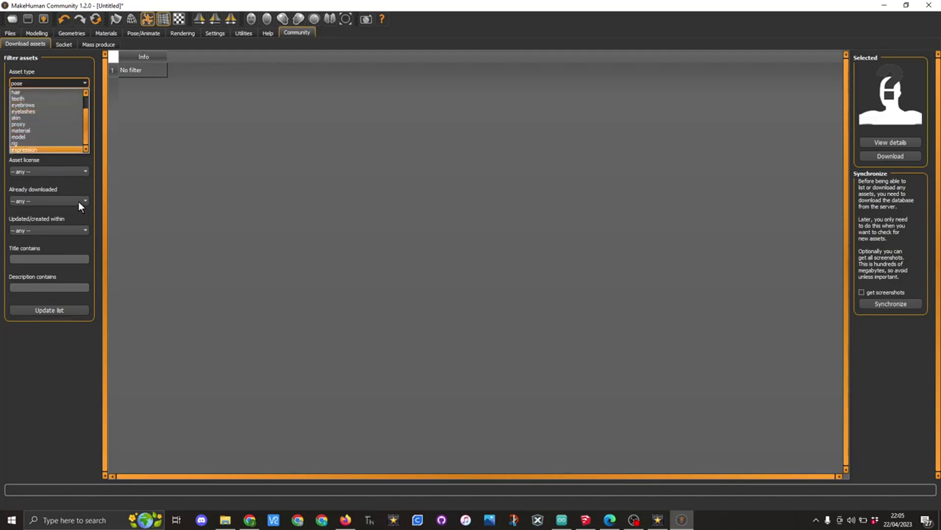
scroll(38, 98, "up", 1)
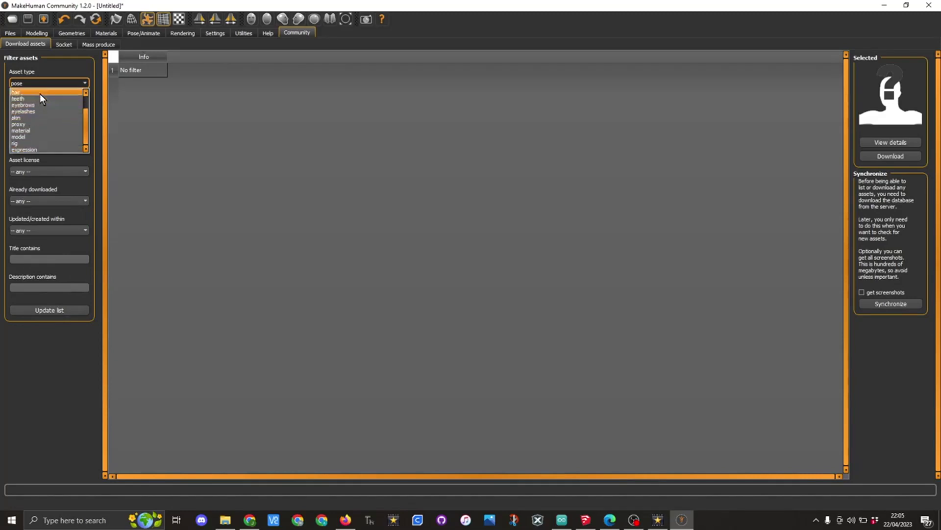
left_click(29, 111)
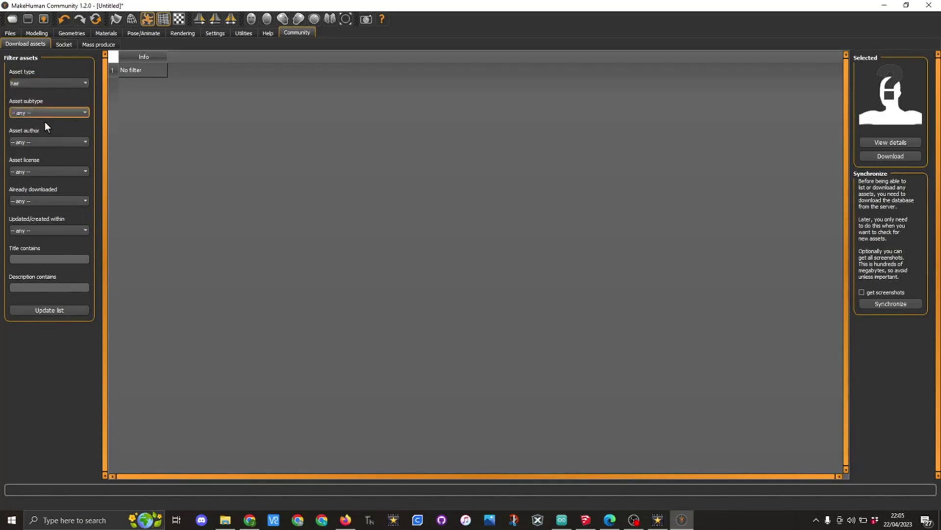
left_click(60, 309)
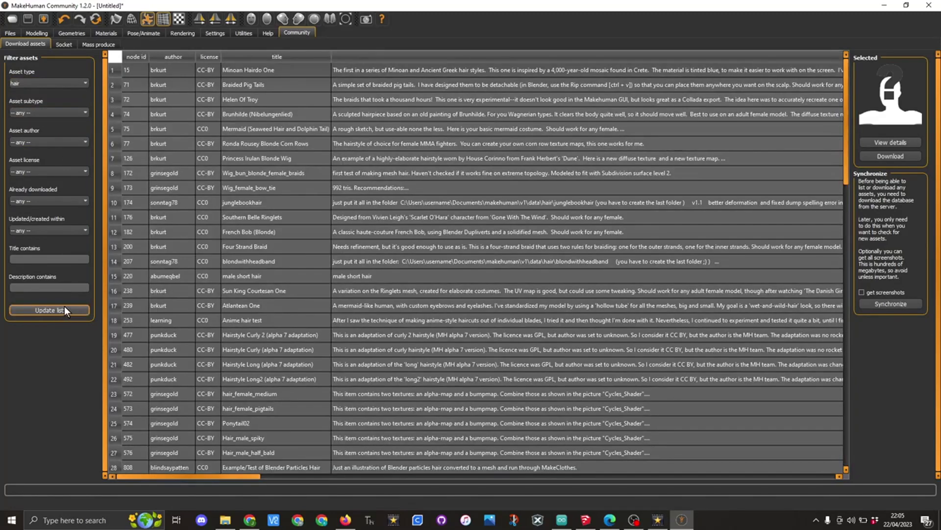
Select the Ronda Rousey Blonde Corn Rows hair asset in the list to view its preview image.
left_click(238, 88)
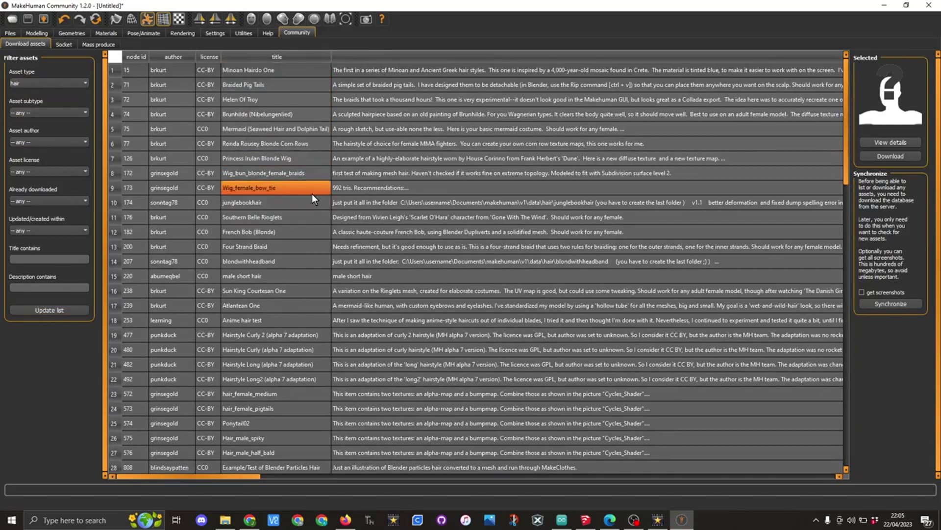
scroll(312, 193, "down", 1)
left_click(237, 94)
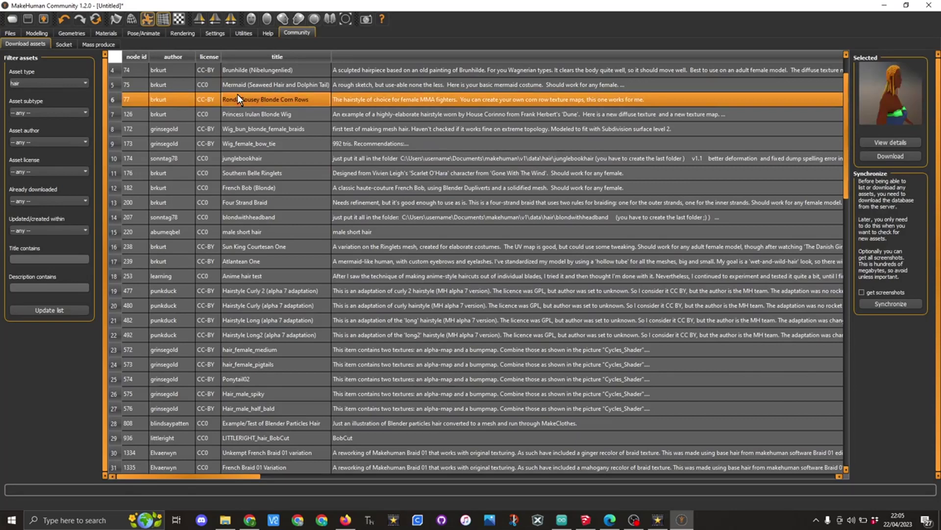
Export the seated man in Stereolithography (stl) format as "man sitting possed" in the start stls folder.
left_click(61, 44)
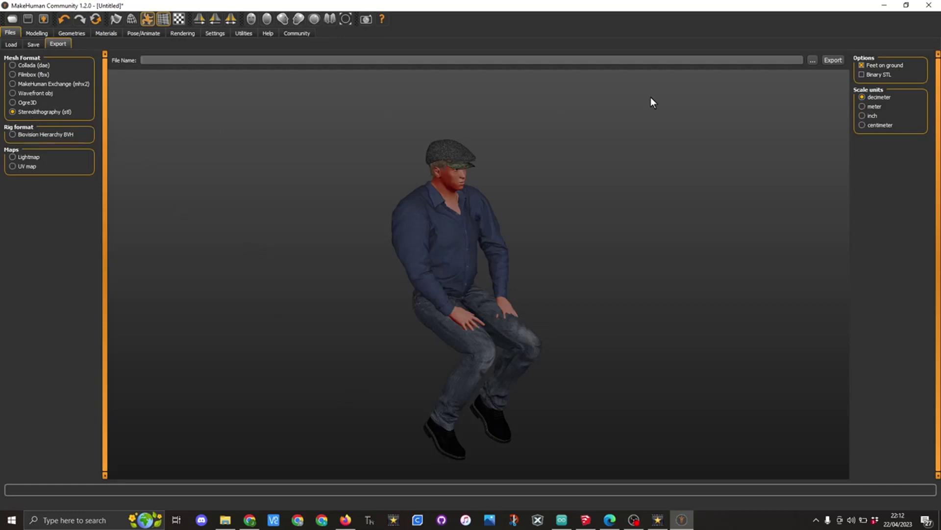
left_click(813, 59)
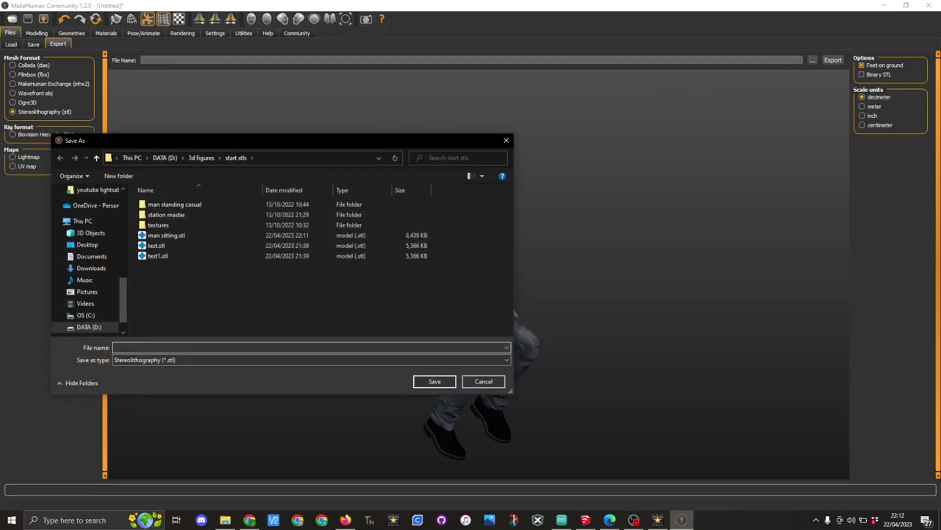
type("man sitti")
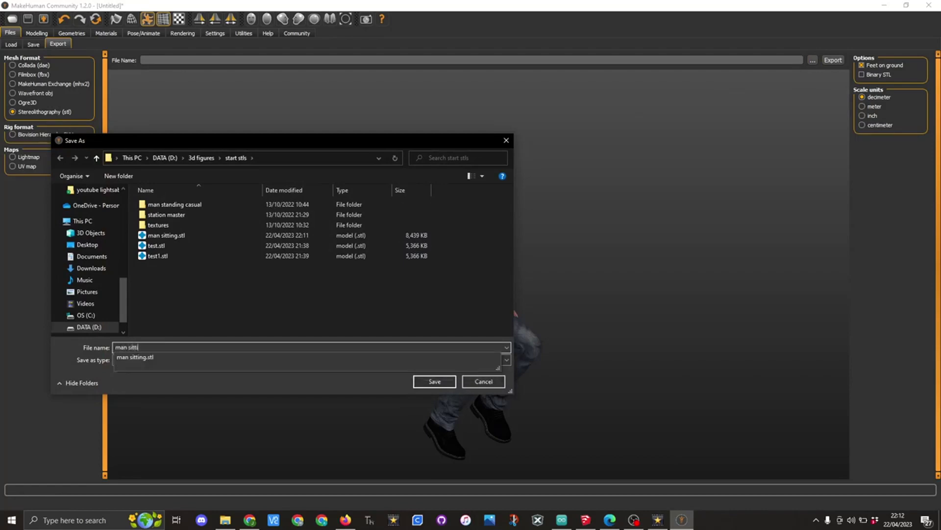
type("ng po")
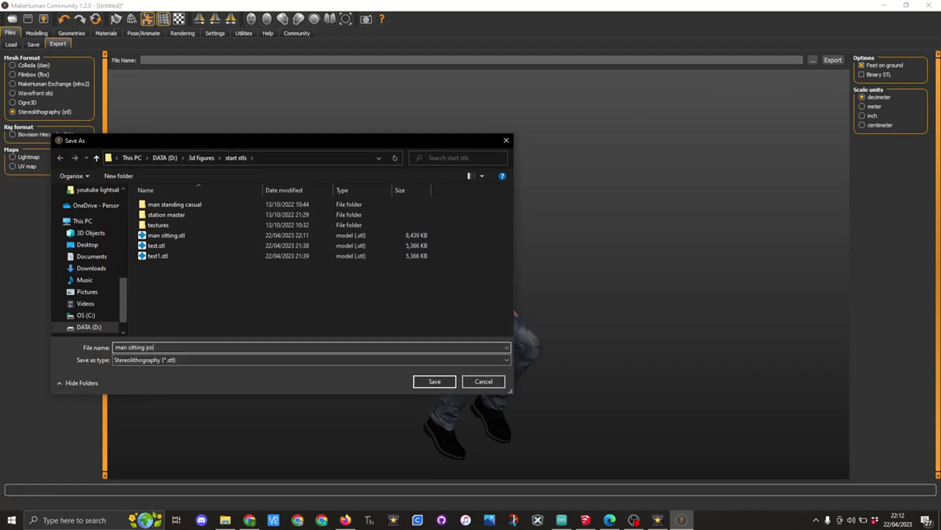
type("ssed")
left_click(436, 381)
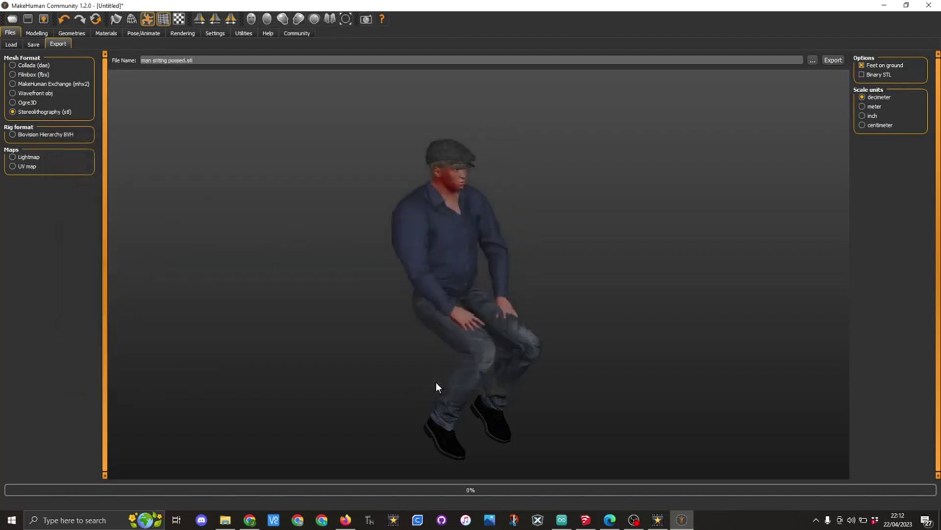